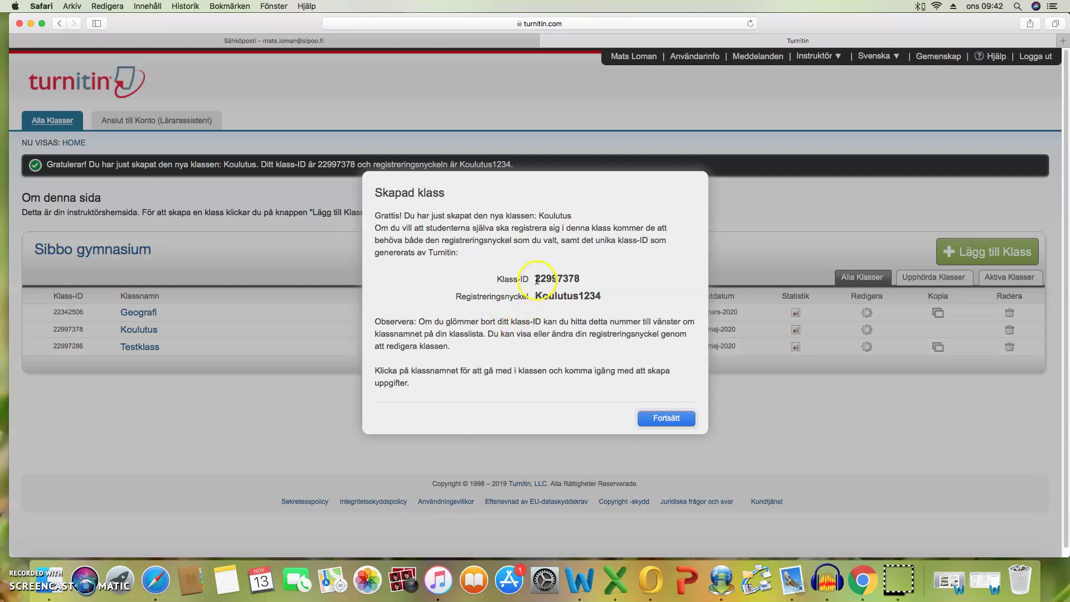
Copy the Koulutus Klass-ID to the clipboard and dismiss the confirmation with Fortsätt.
right_click(567, 281)
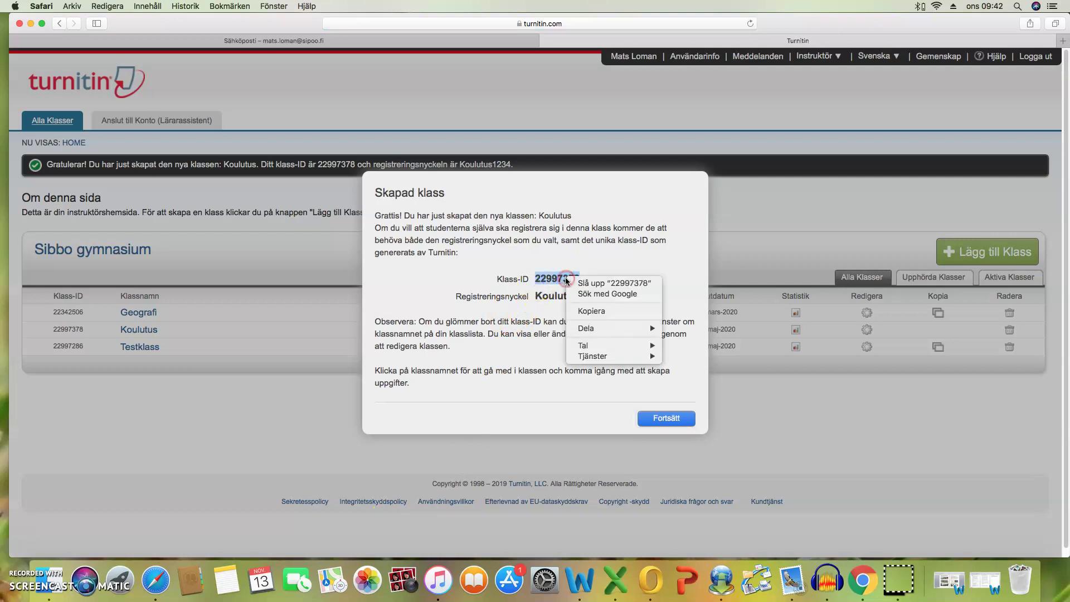
click(587, 309)
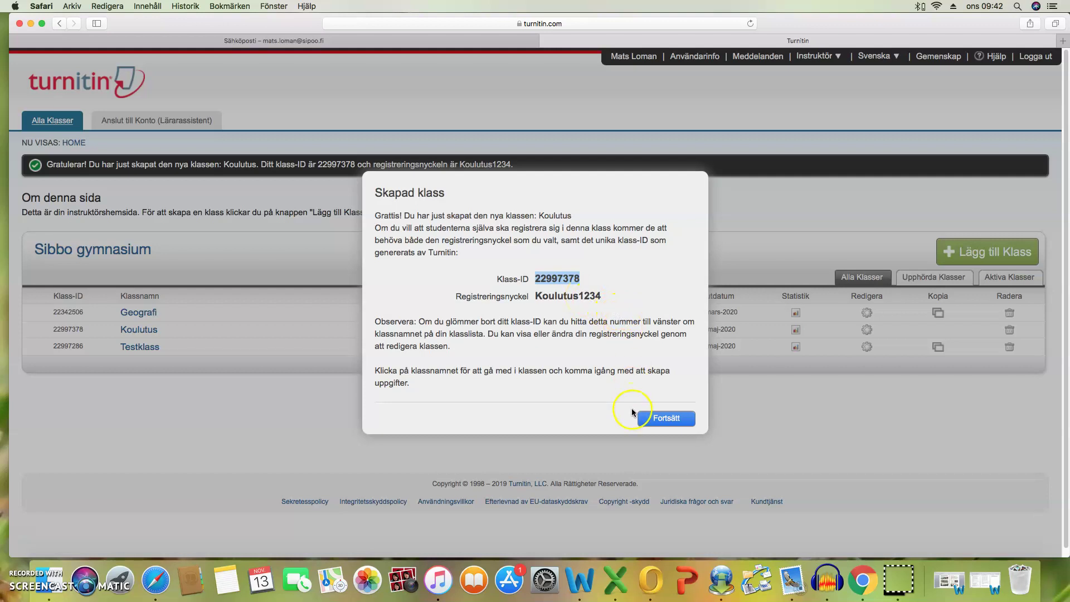
click(658, 421)
click(667, 419)
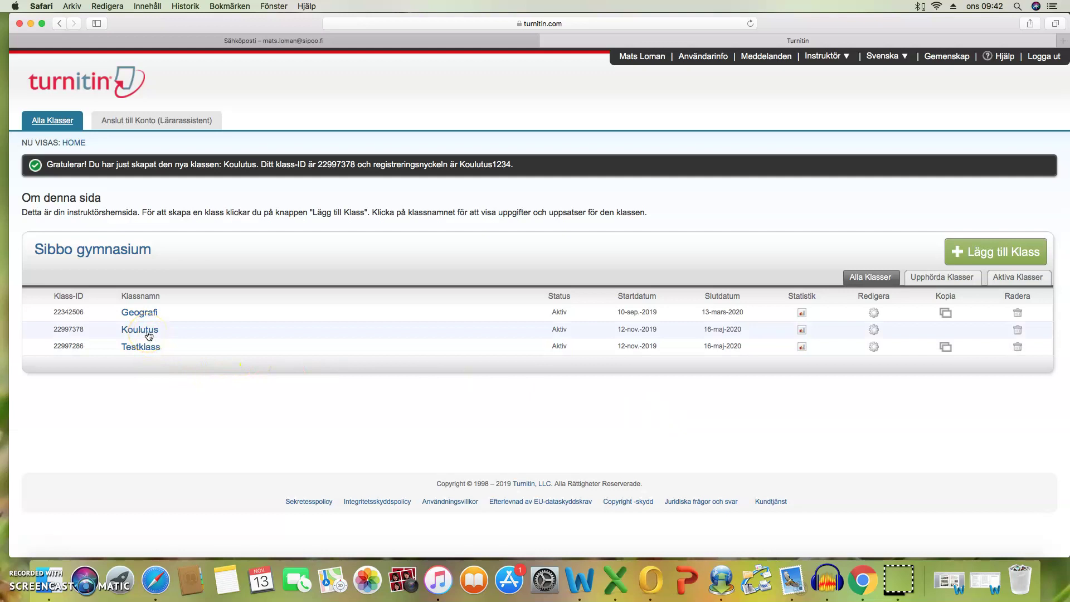
Open the Koulutus class page and start a new assignment via Lägg till Uppgift.
click(147, 332)
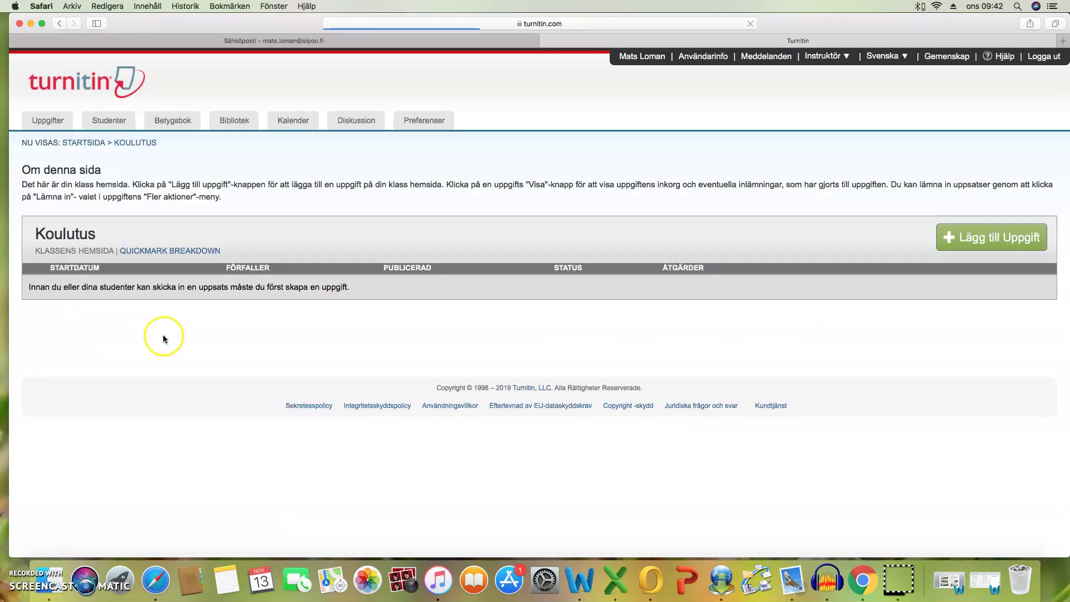
click(990, 240)
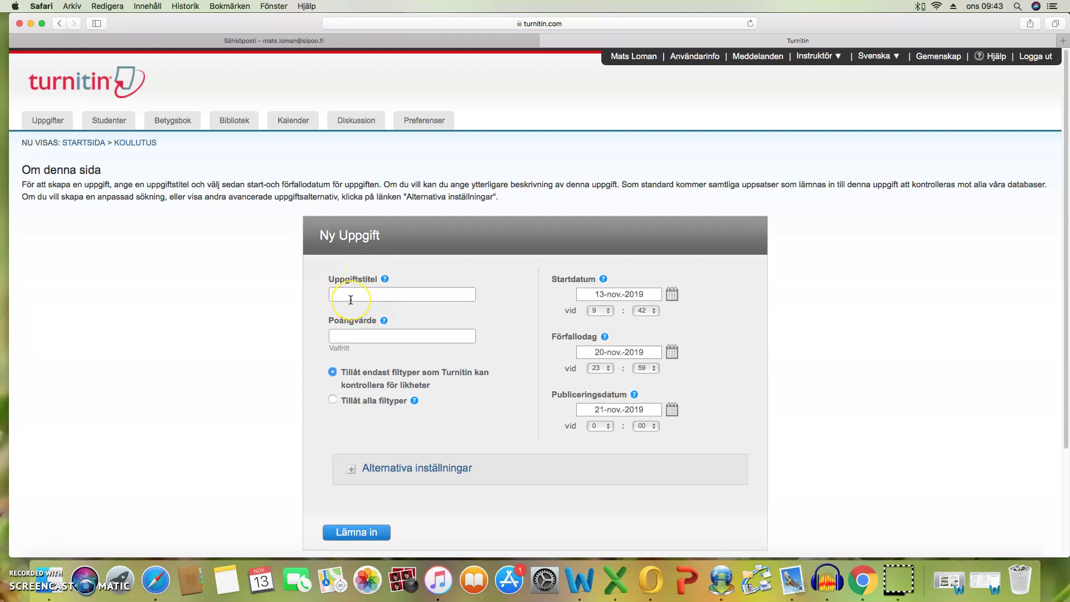
Title the assignment 'Testarbete', worth 100 points, accepting only file types Turnitin can check.
click(357, 293)
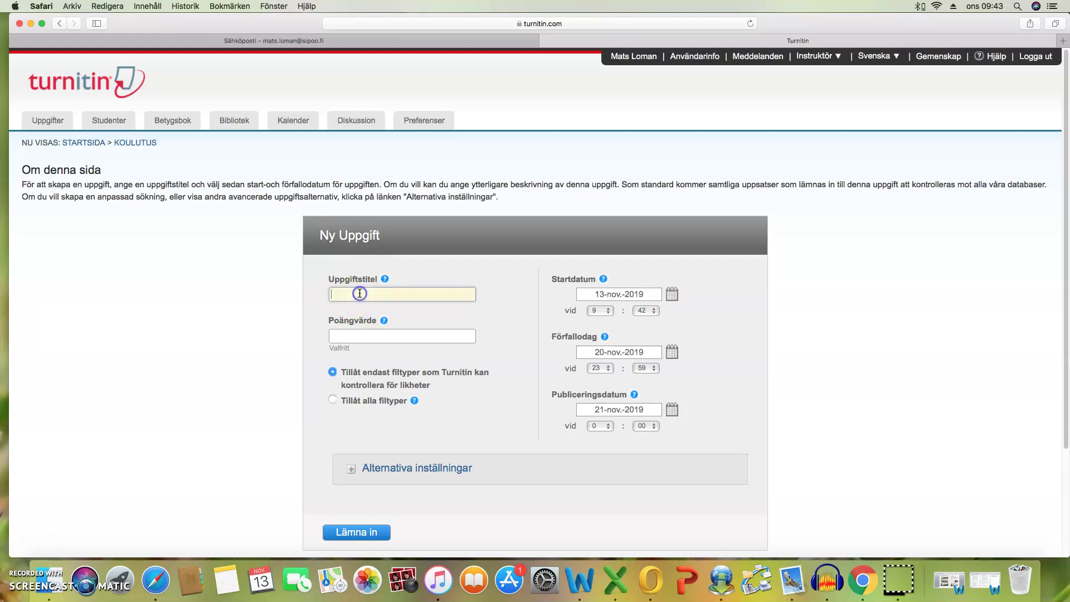
text(Testarbete)
click(359, 336)
text(100)
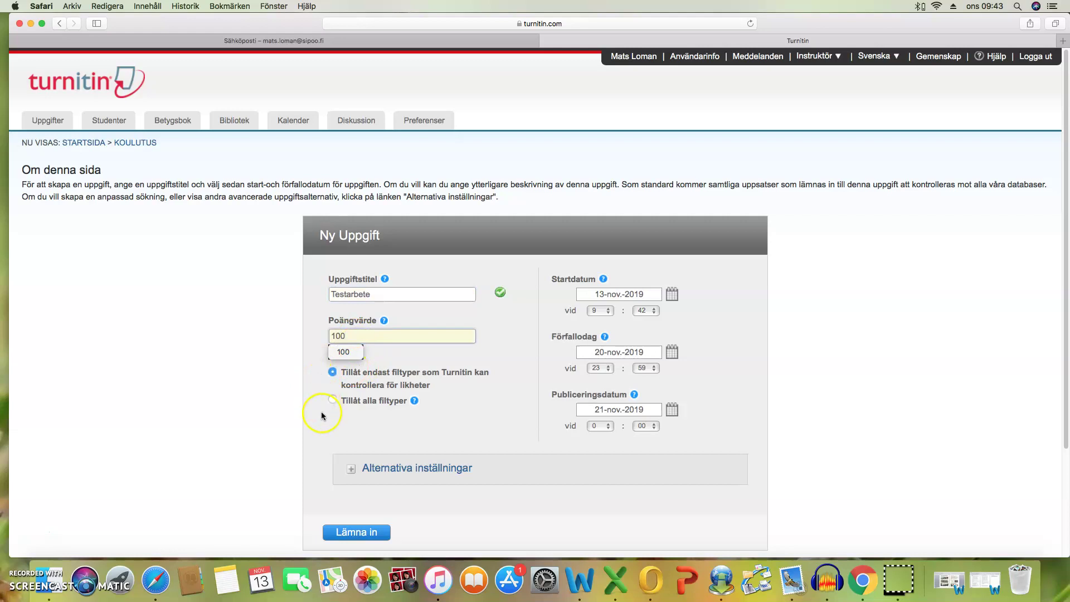
click(333, 401)
click(333, 373)
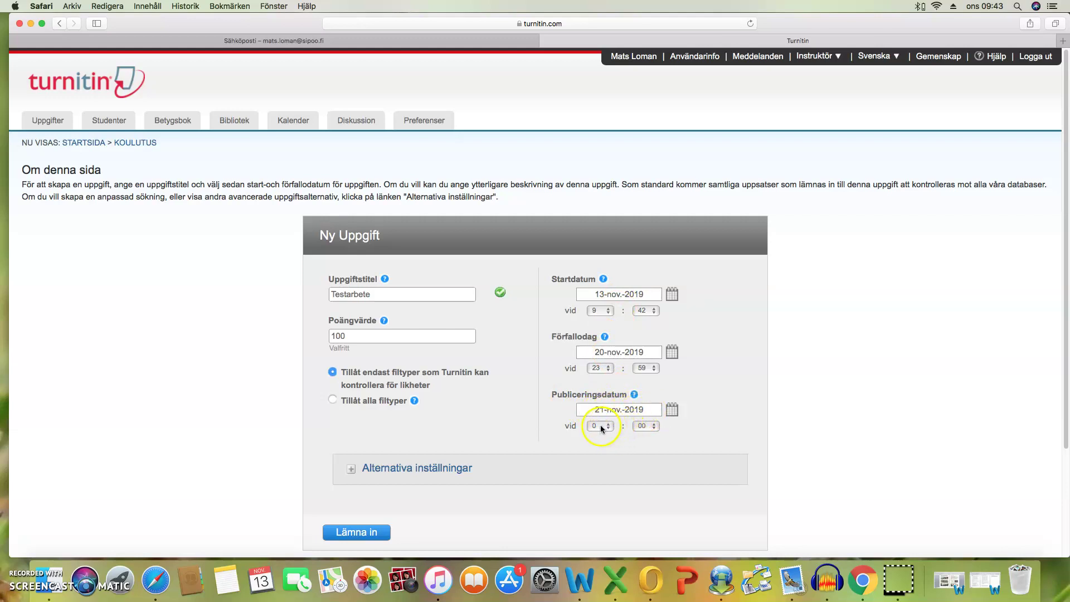
In the optional settings, generate similarity reports immediately, replaceable until the due date.
scroll(600, 425, down, 3)
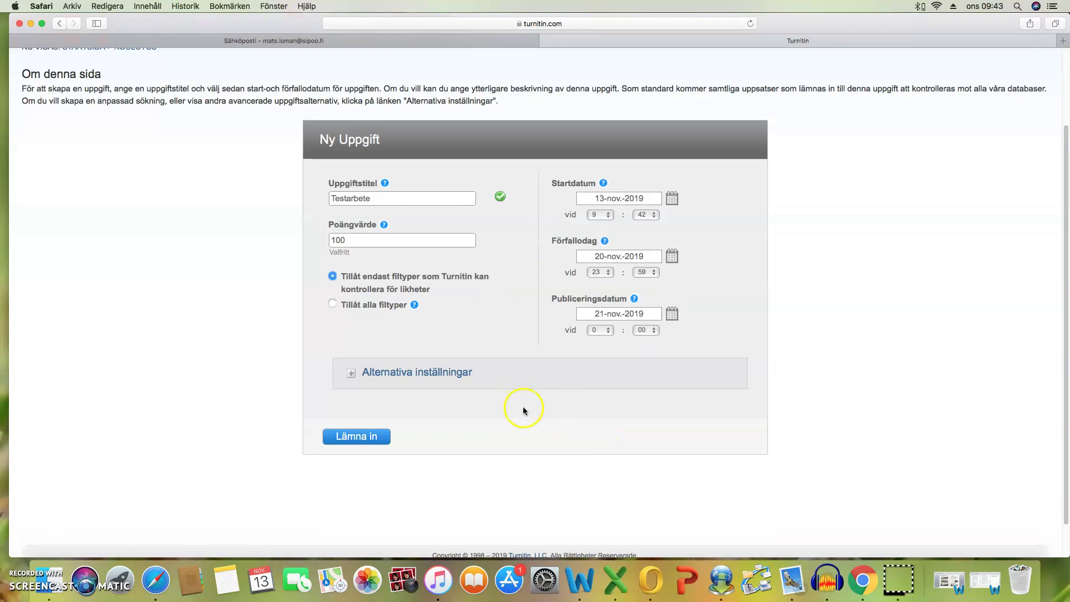
click(410, 371)
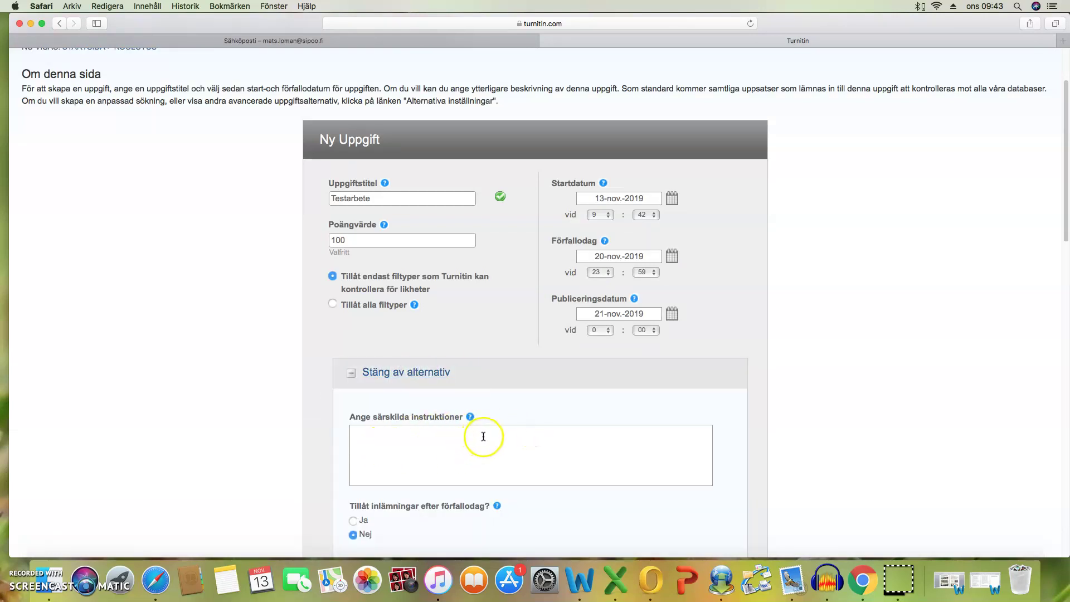
scroll(482, 437, down, 2)
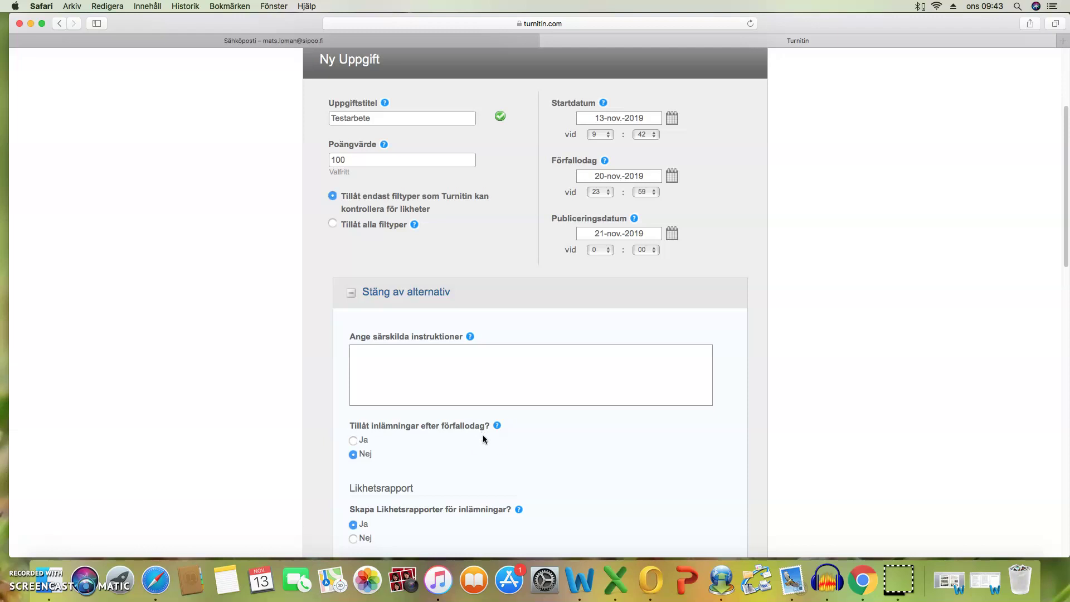
scroll(491, 430, down, 5)
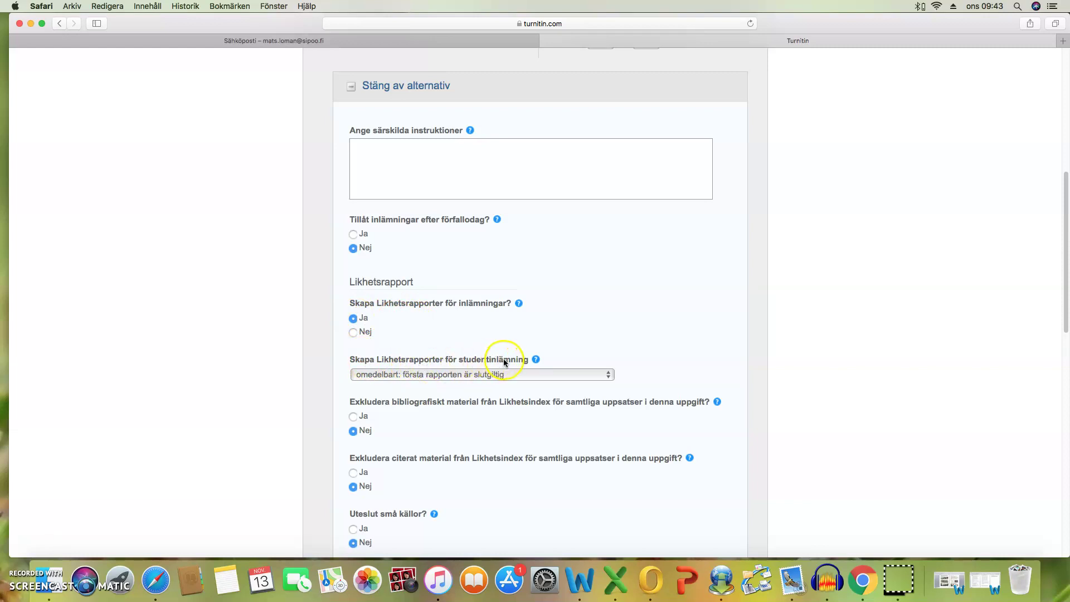
click(453, 373)
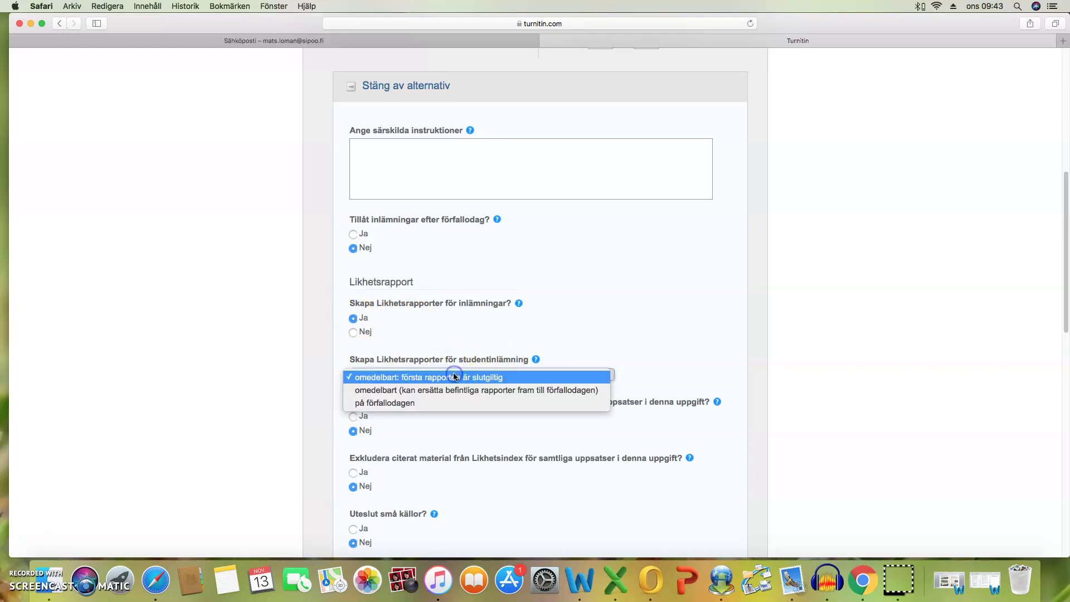
click(406, 390)
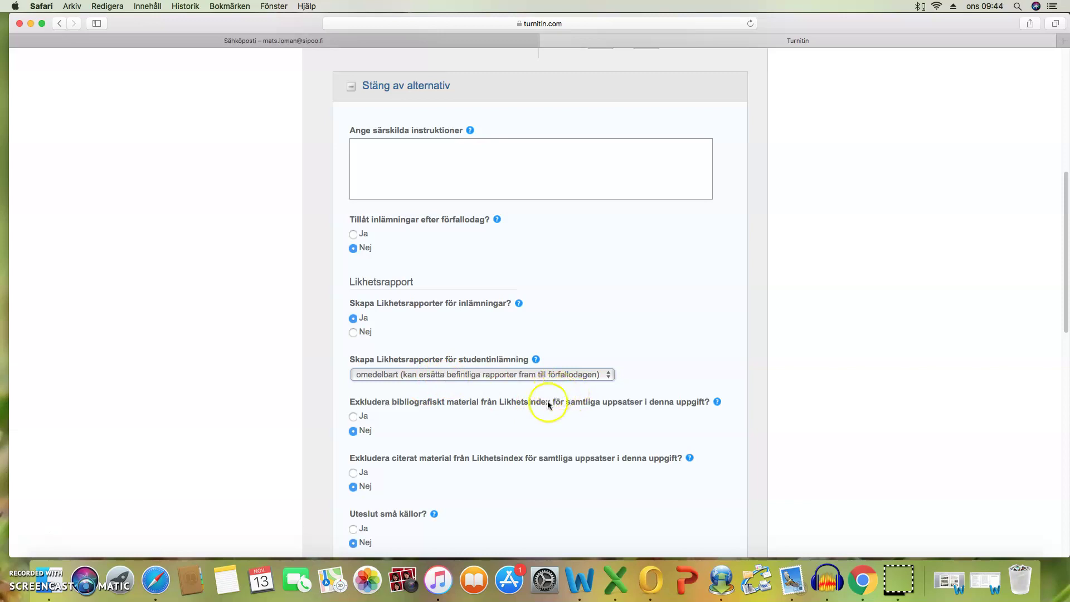
Submit the Testarbete assignment form to create it in Koulutus.
scroll(431, 469, down, 5)
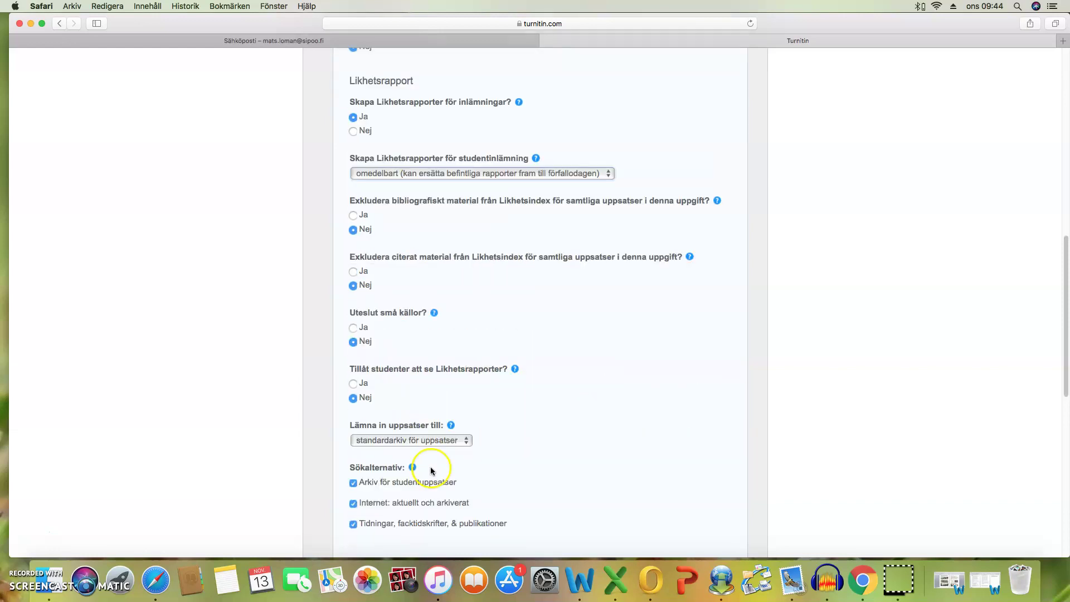
scroll(390, 474, down, 5)
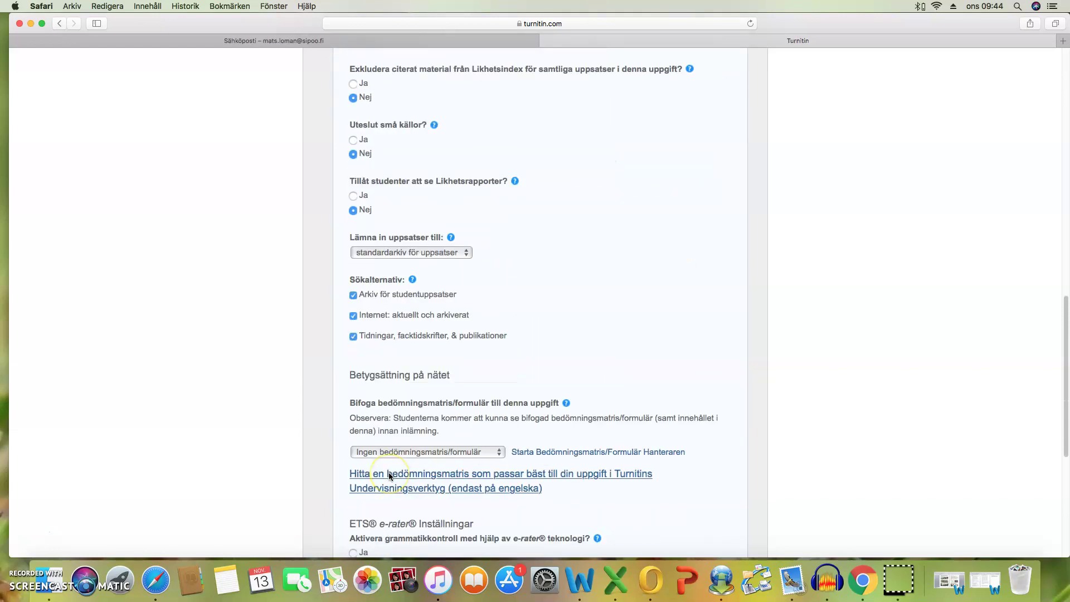
scroll(389, 475, down, 5)
click(374, 489)
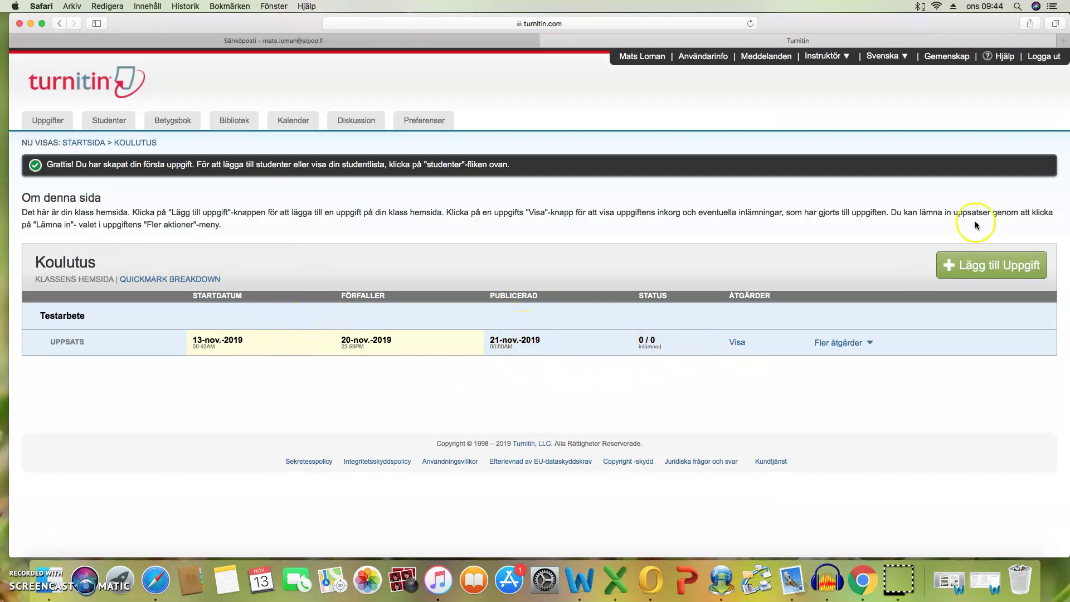
Log out of the Turnitin instructor account and switch to the Outlook (Sähköposti) tab.
click(1045, 57)
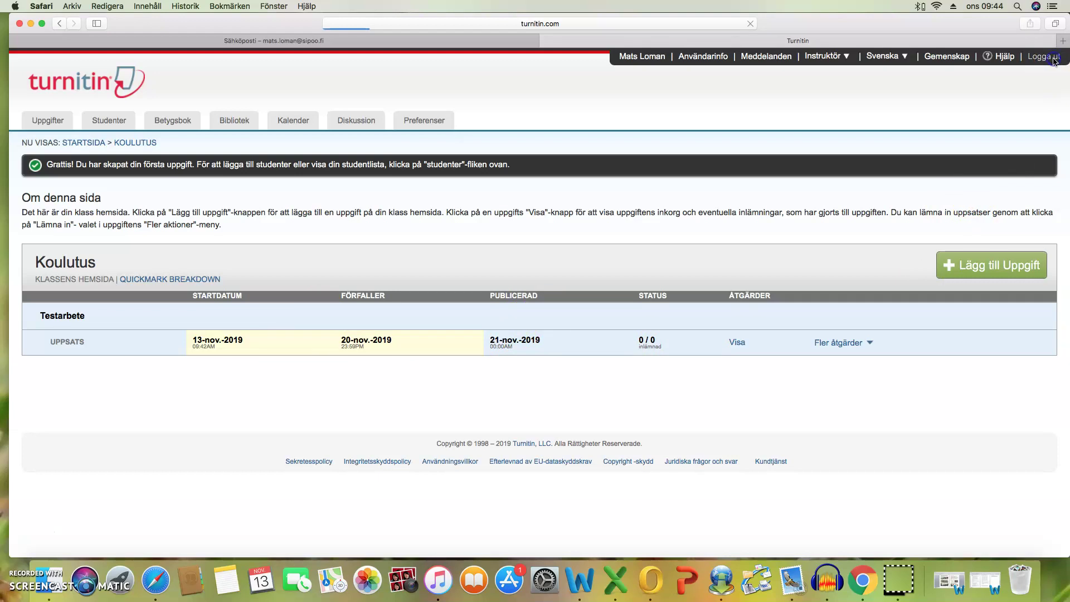
click(238, 42)
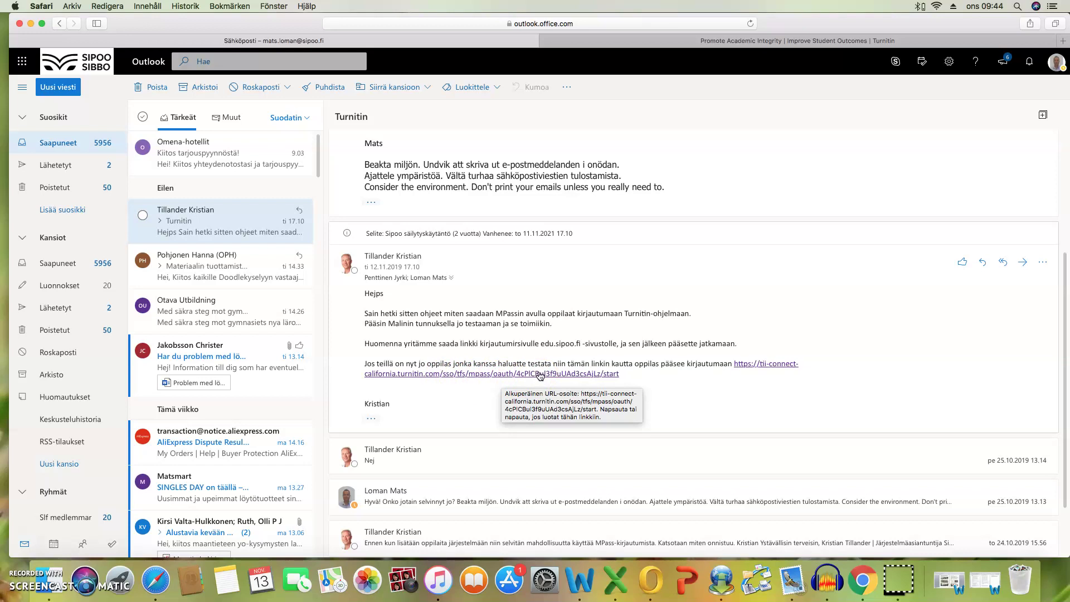
Open the tii-connect Turnitin link in the email to reach the student homepage.
click(540, 375)
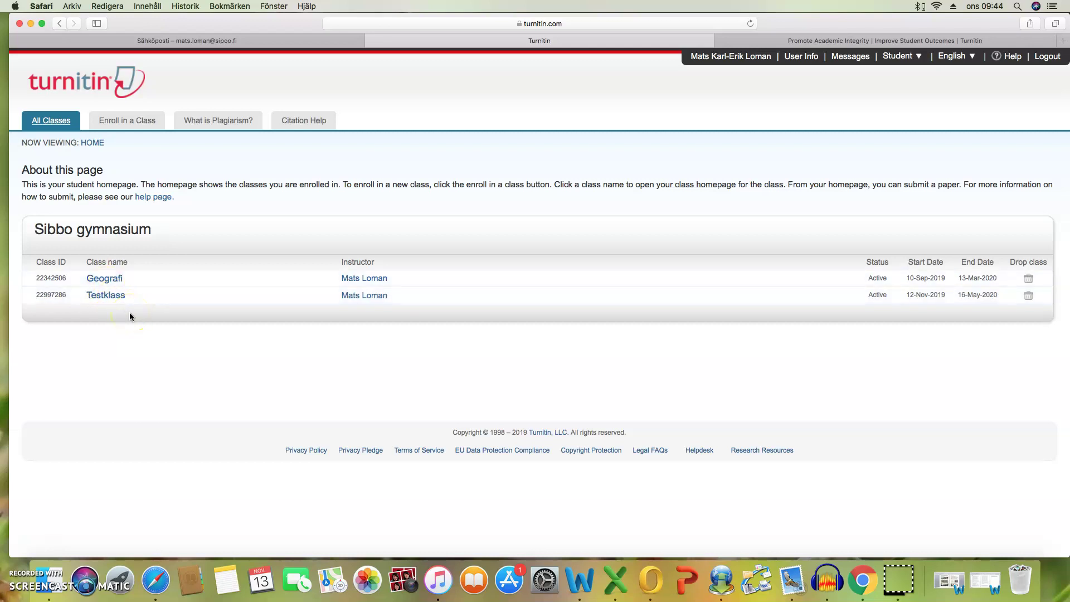
Open the Enroll in a Class form and paste the copied class ID into Class/section ID.
click(134, 125)
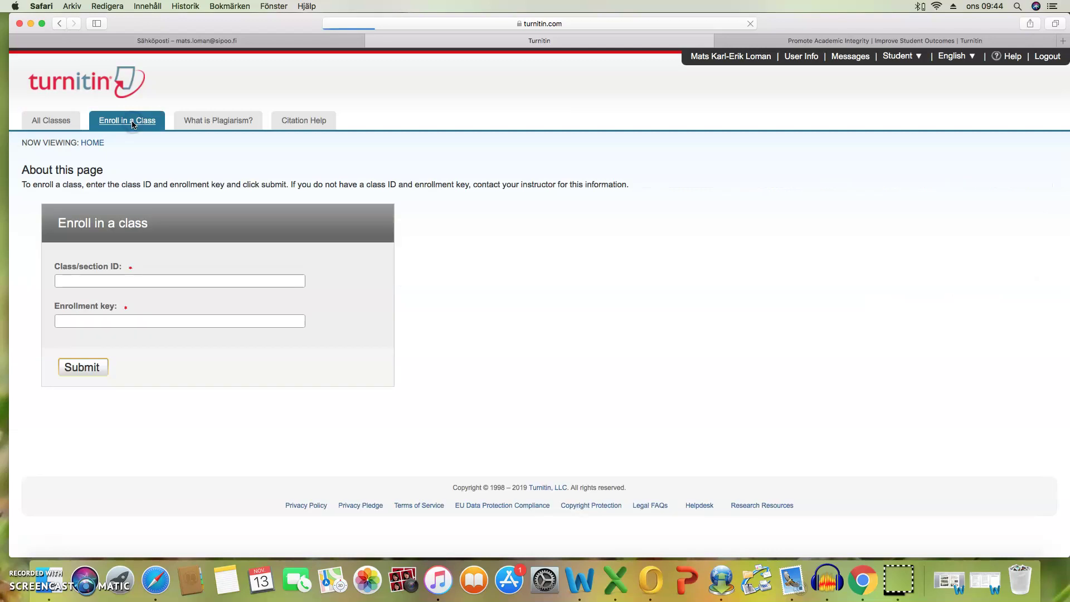
click(146, 128)
click(81, 280)
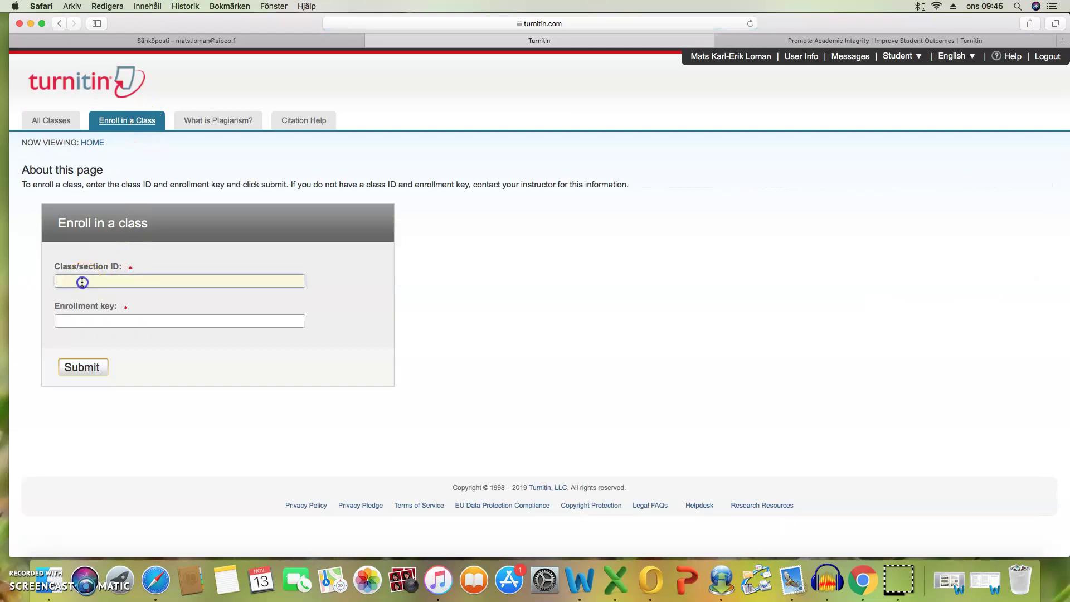
right_click(82, 280)
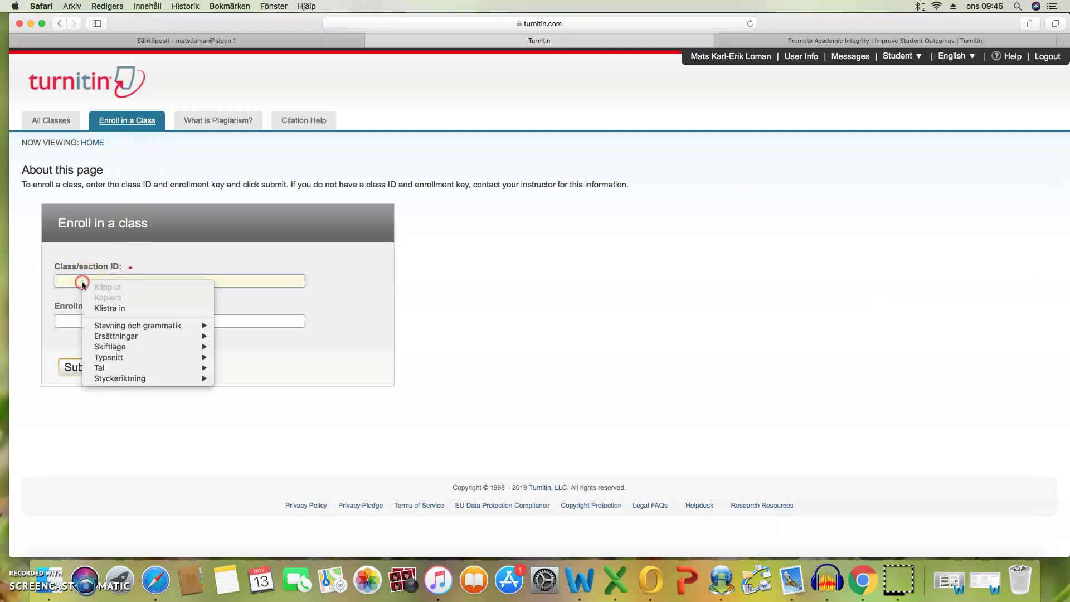
click(102, 308)
click(95, 323)
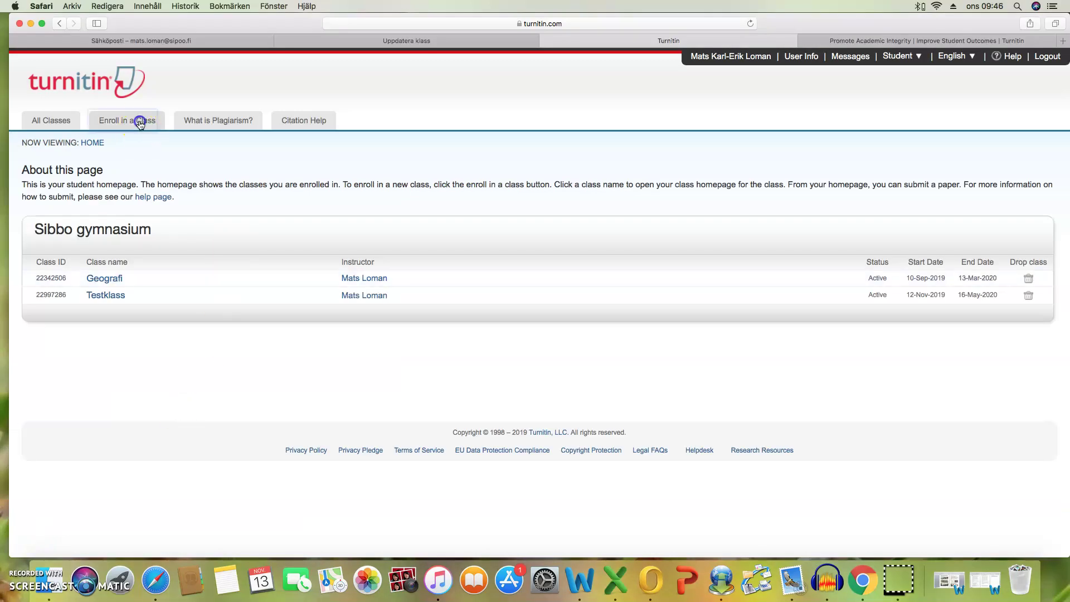
click(139, 121)
click(93, 283)
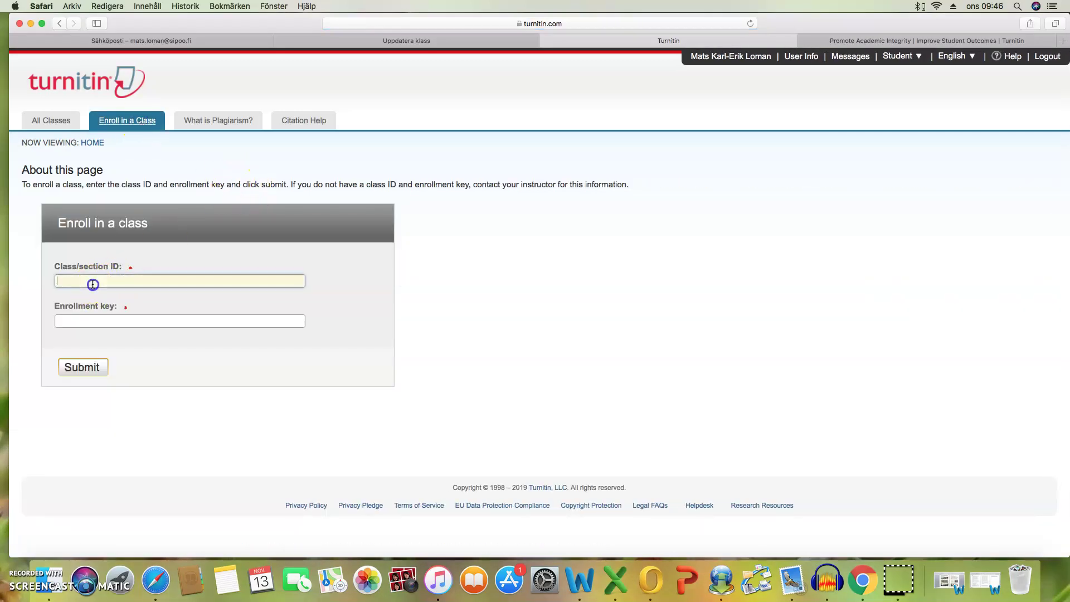
right_click(94, 281)
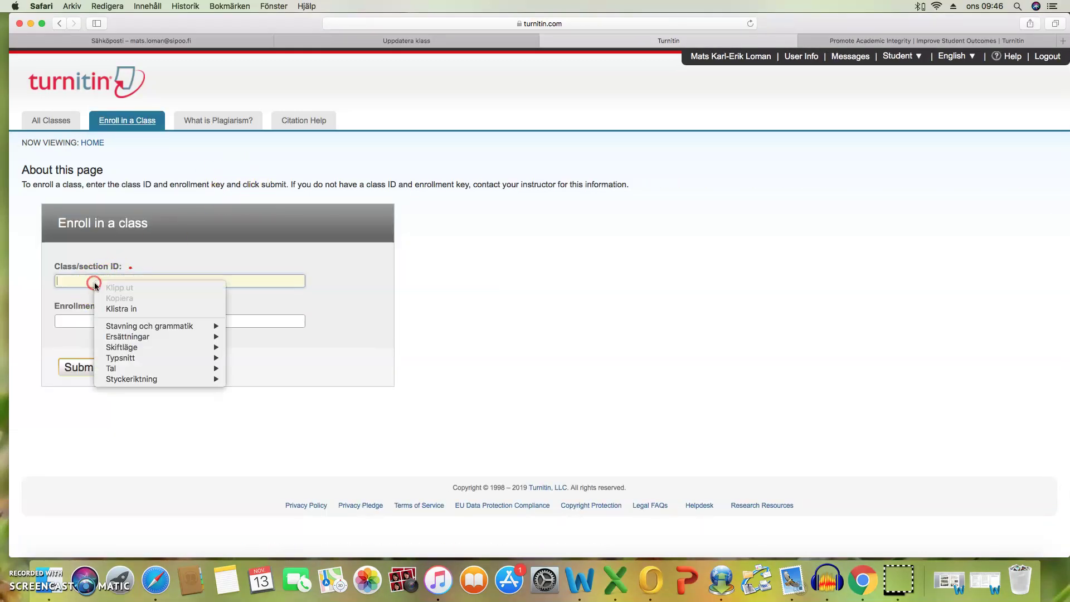
click(110, 310)
click(79, 327)
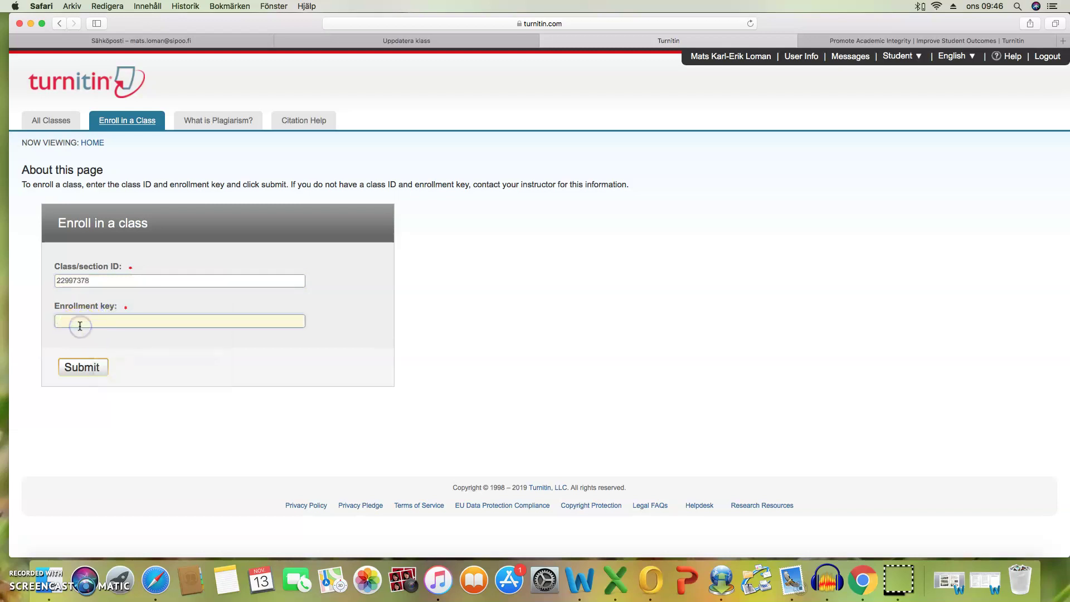
click(82, 367)
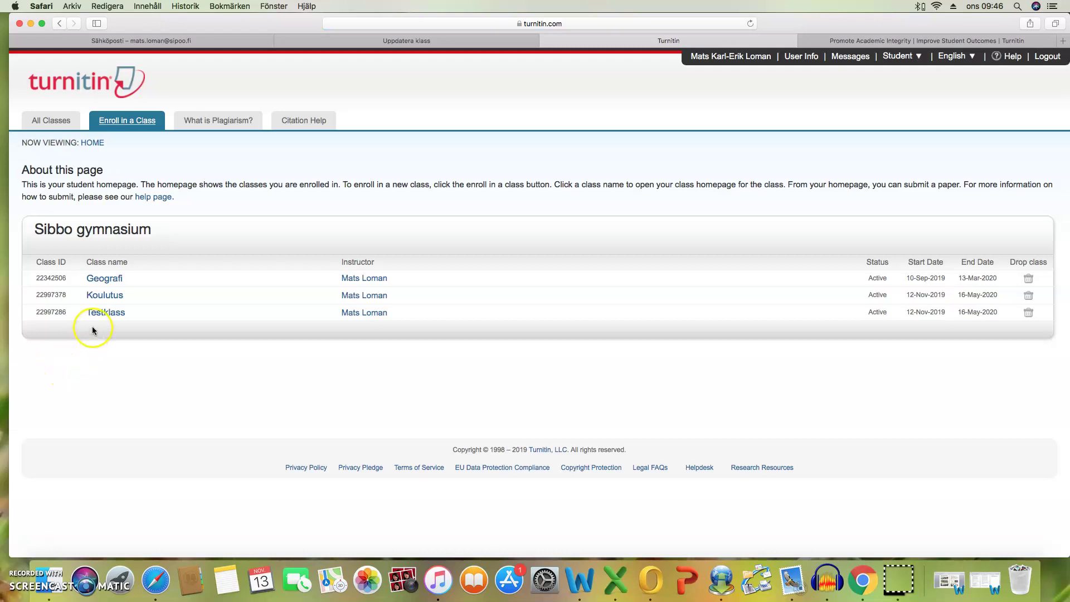
Open Koulutus, try submitting to Testarbete, then go back and reopen the Koulutus class page.
click(102, 299)
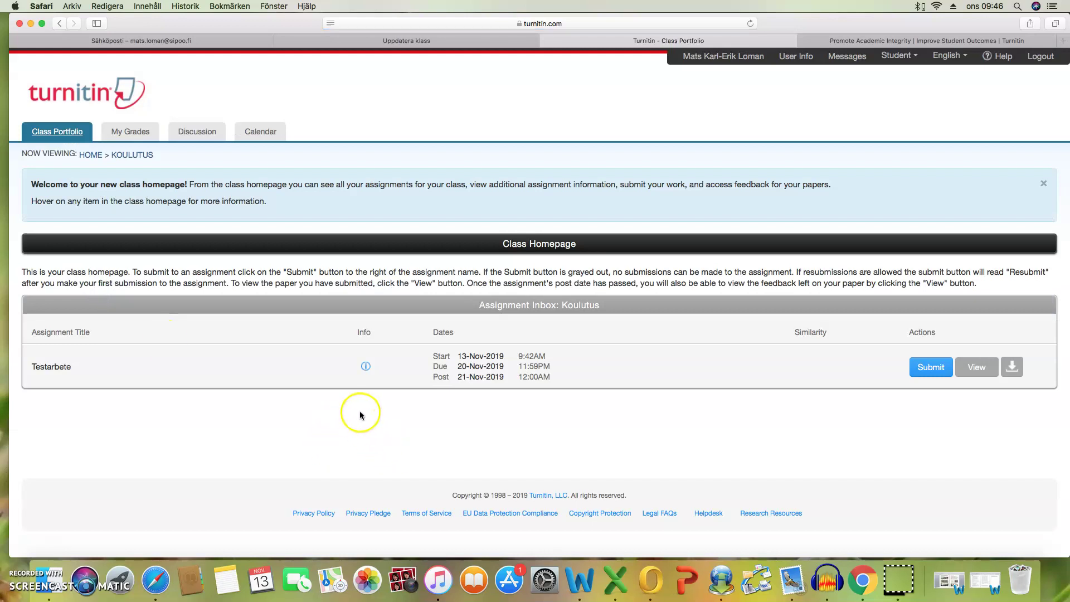
click(931, 369)
click(931, 368)
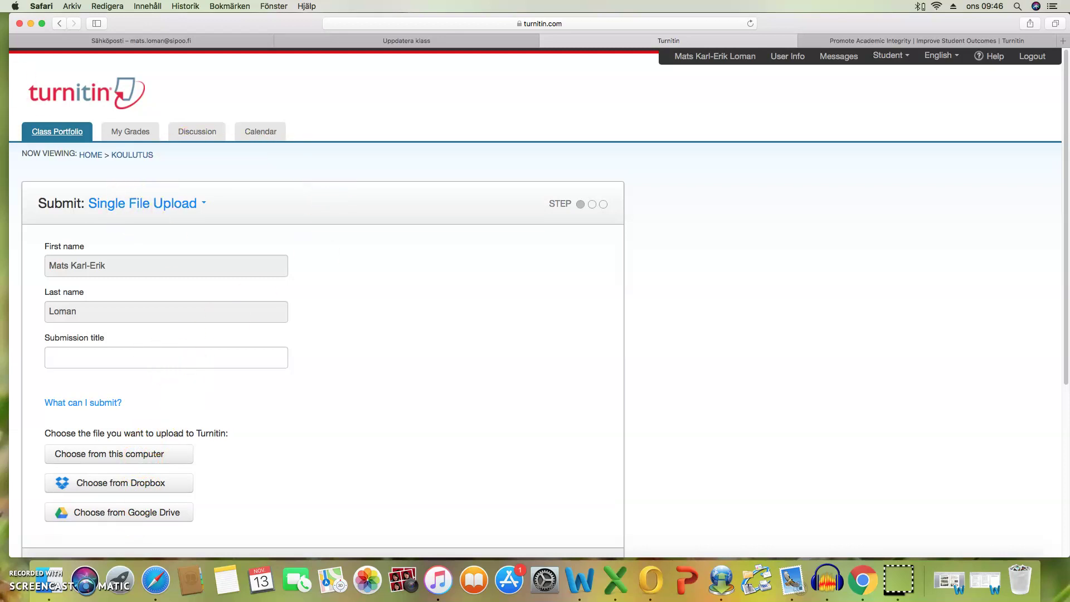
click(60, 23)
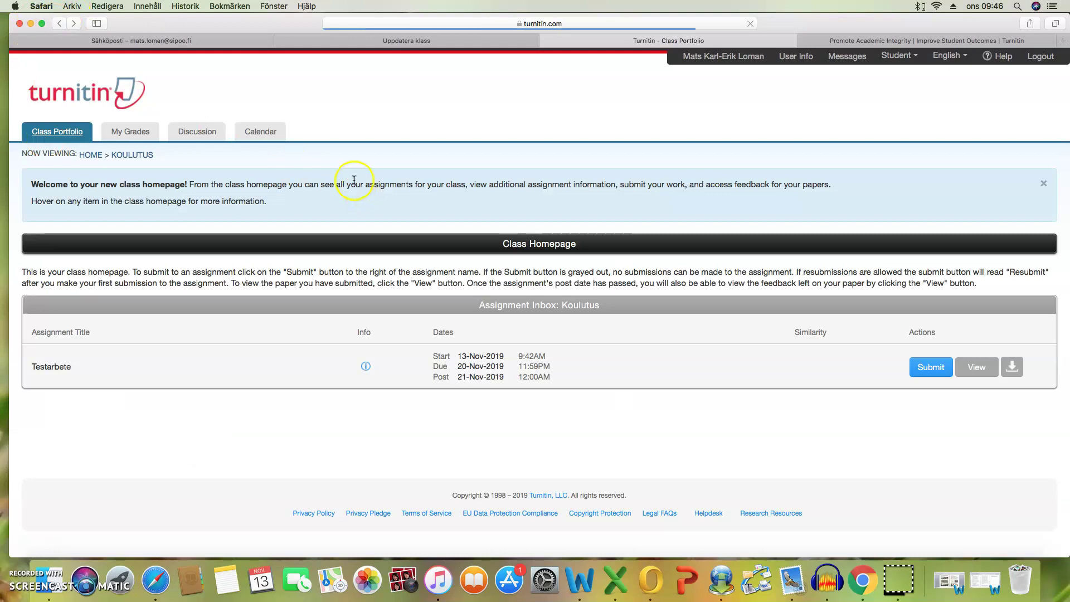
click(59, 23)
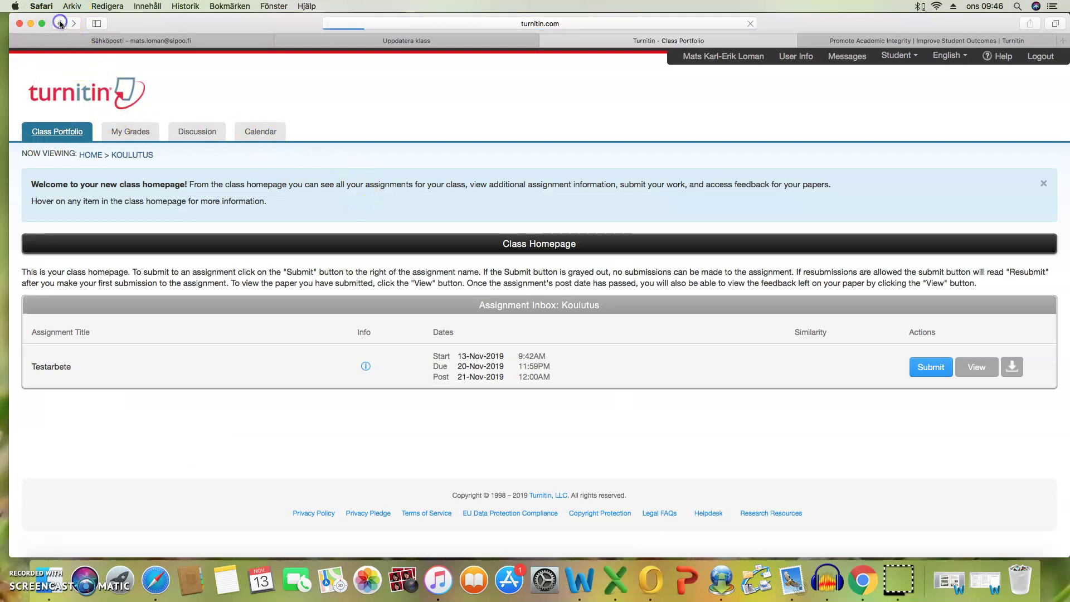
click(111, 295)
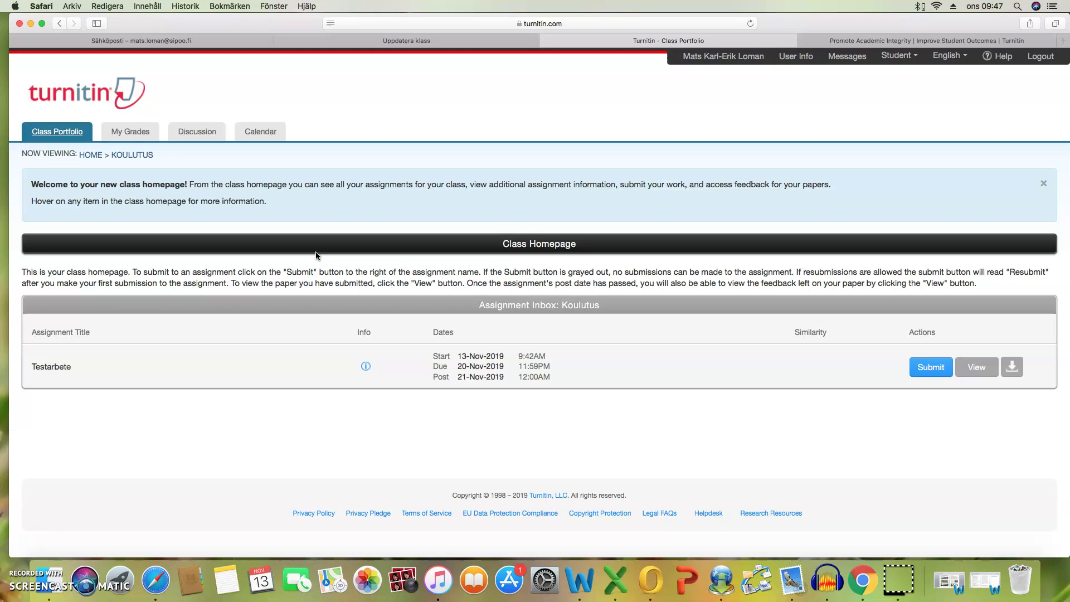
Log out of the student account and log back in with the saved instructor credentials.
click(45, 88)
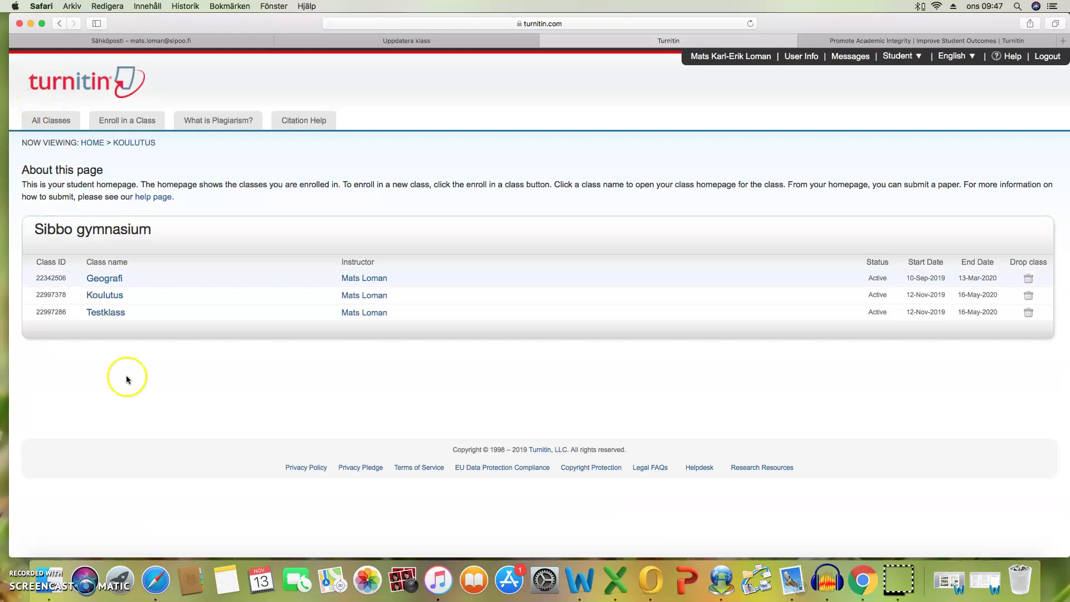
click(1047, 58)
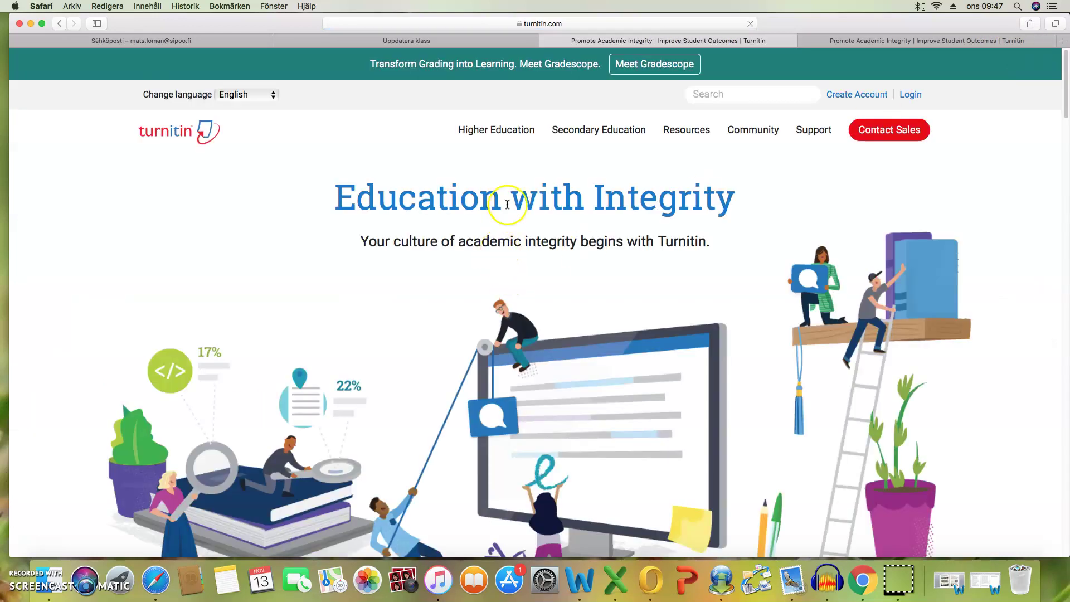
click(910, 94)
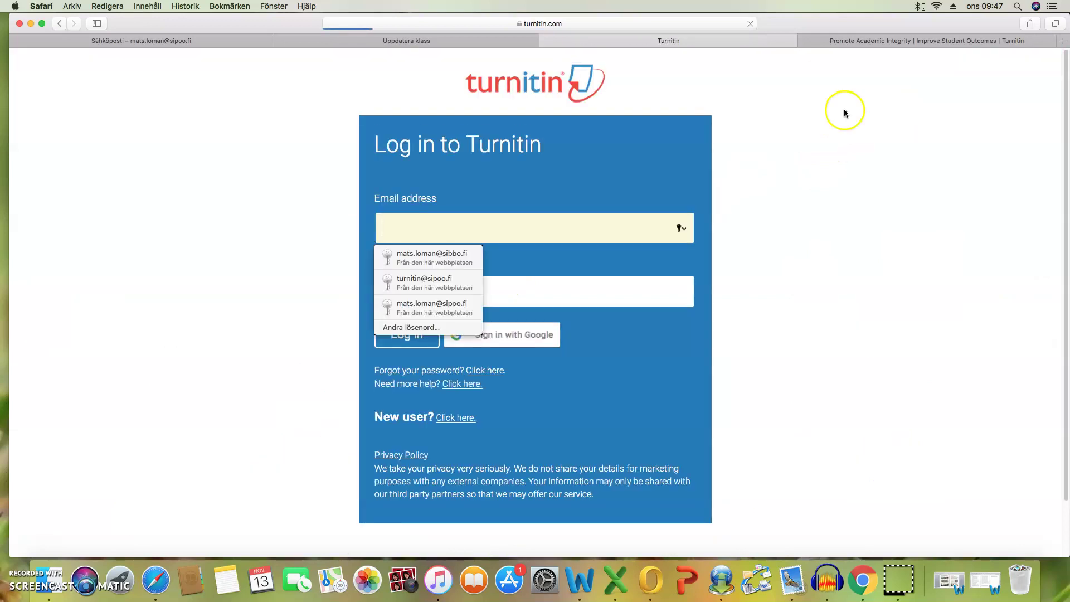
click(437, 257)
click(408, 341)
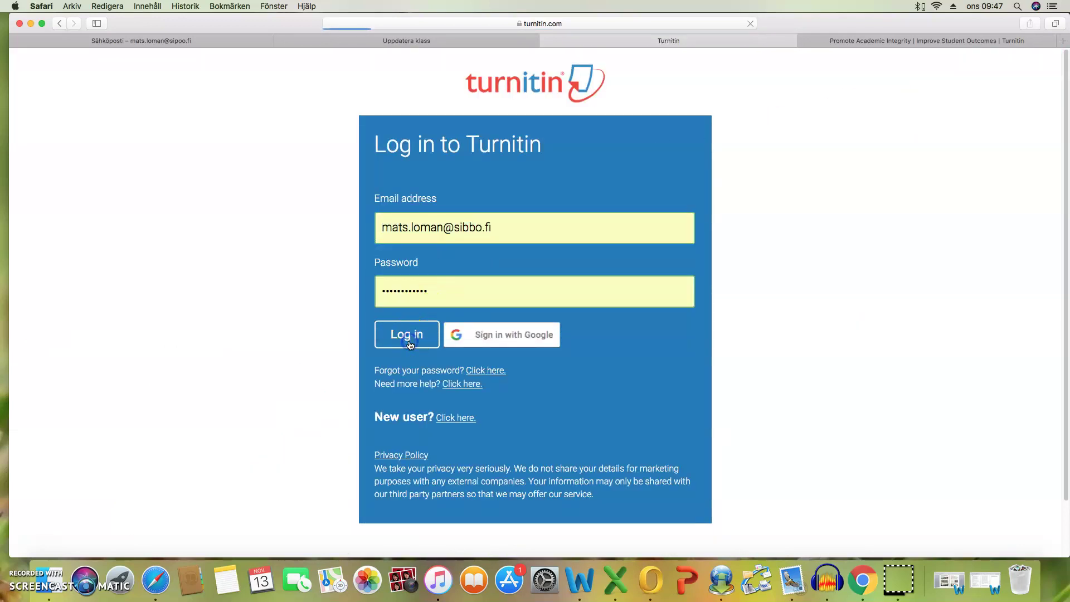